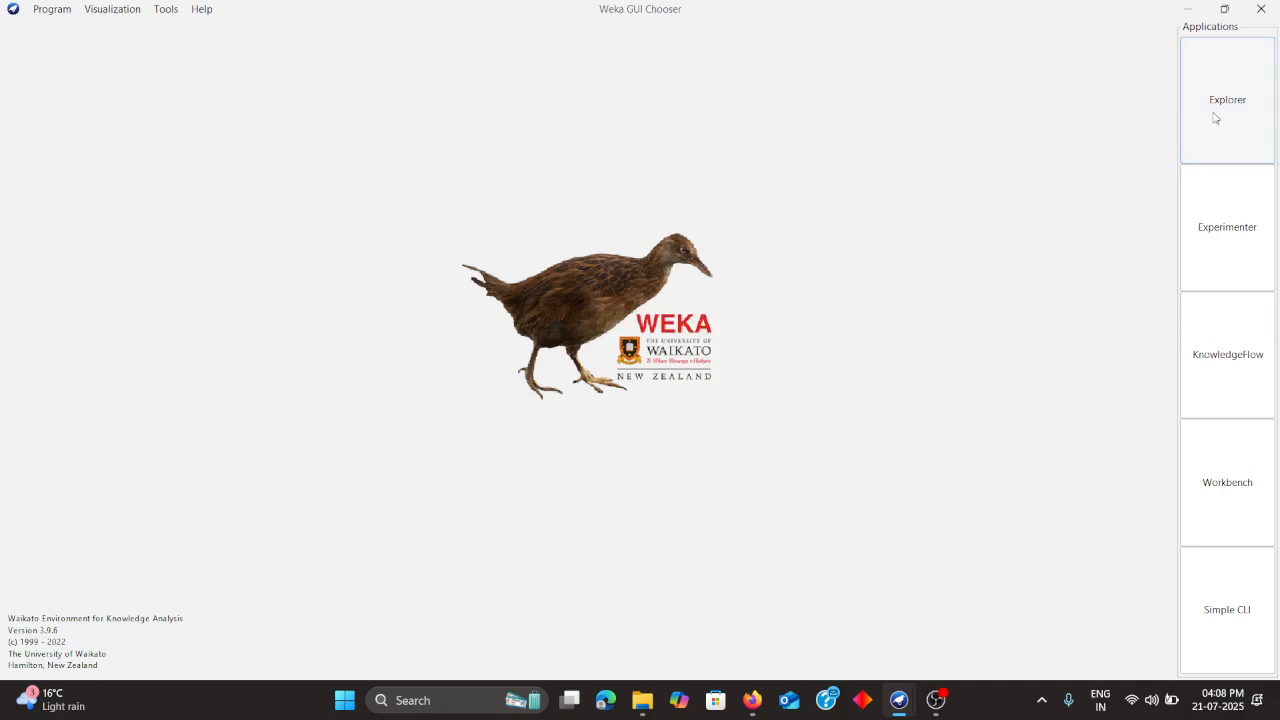
# Apply the StringToNominal filter with attribute range 1-9 to the Superstore dataset
pyautogui.click(1187, 9)
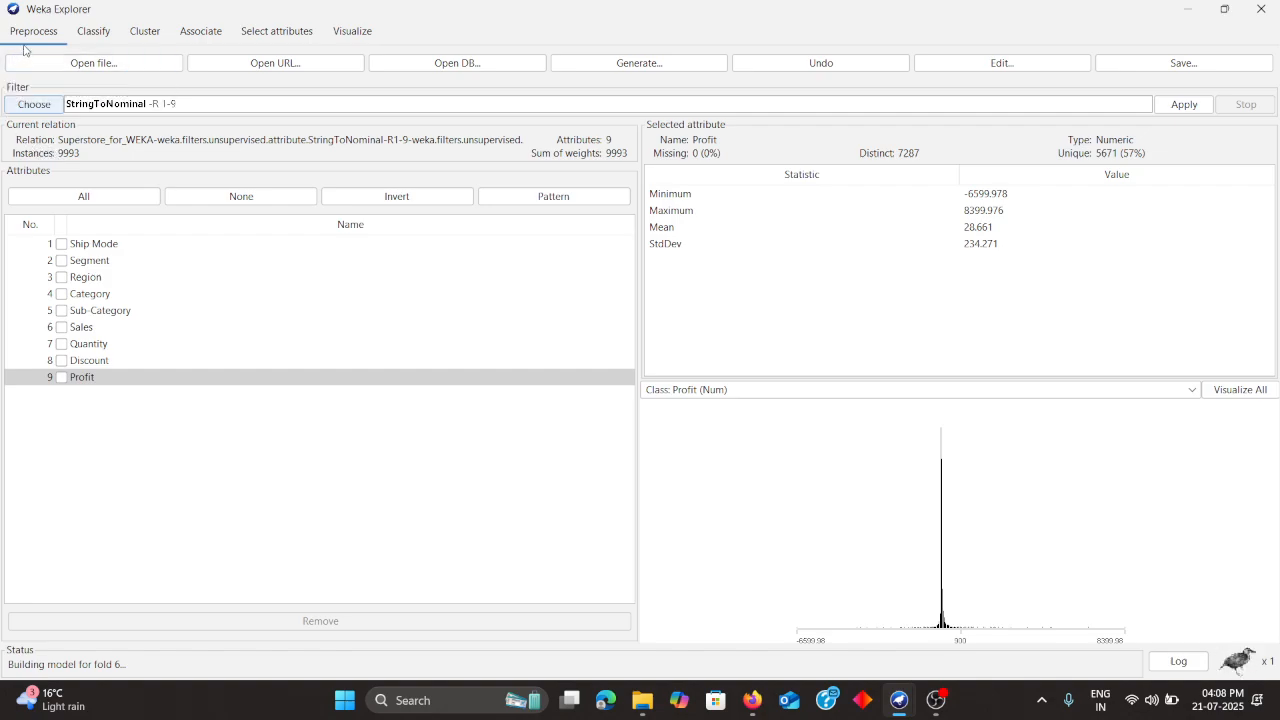
pyautogui.click(34, 104)
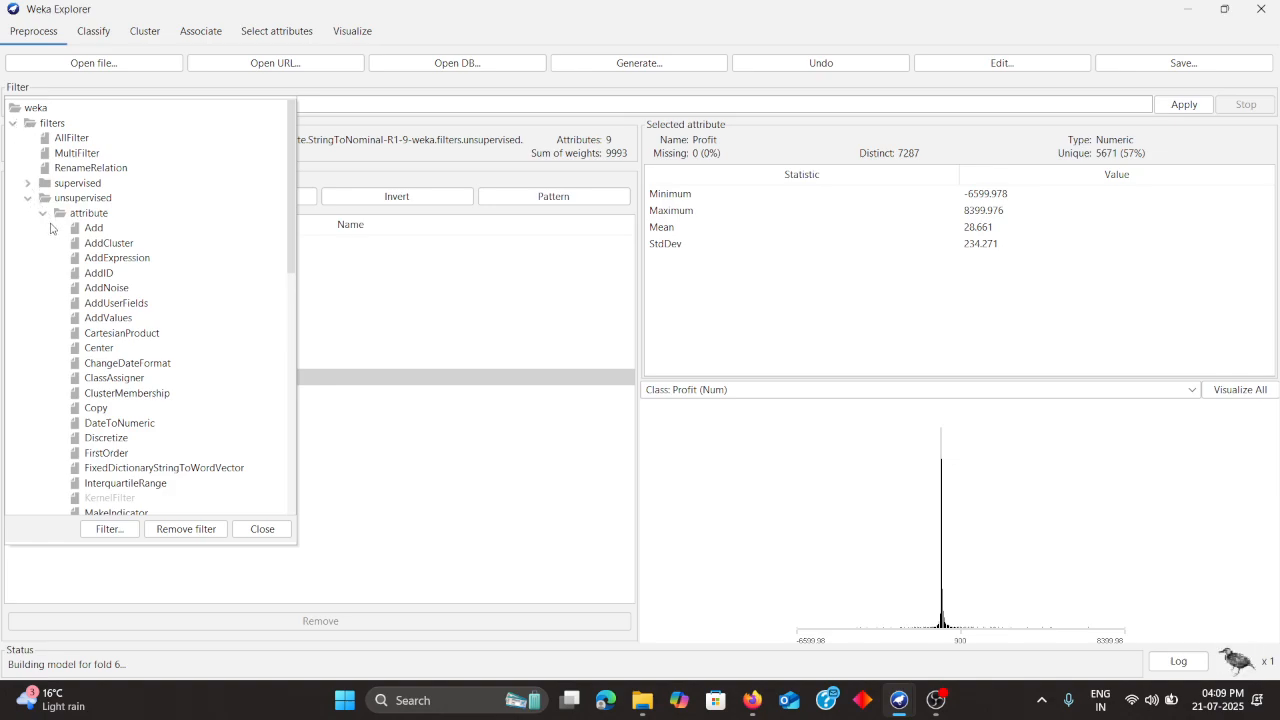
pyautogui.scroll(-4, 50, 250)
pyautogui.scroll(-8, 50, 250)
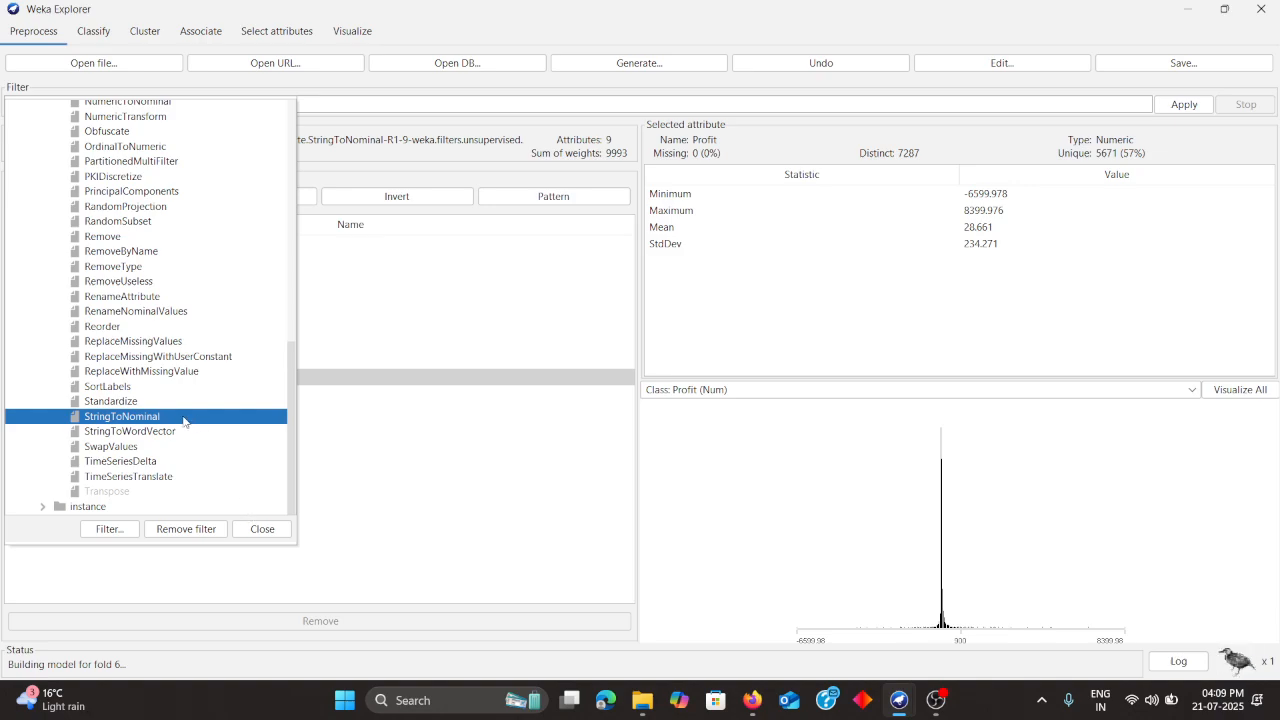
pyautogui.click(334, 387)
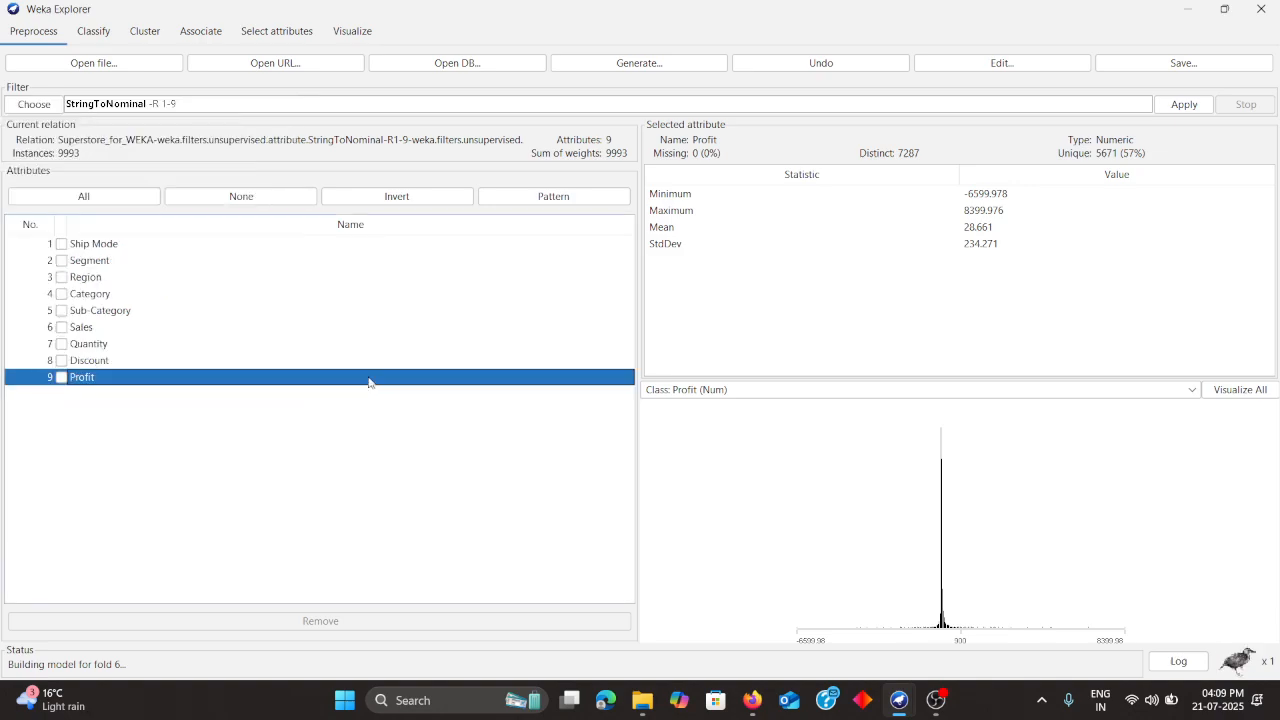
pyautogui.click(204, 105)
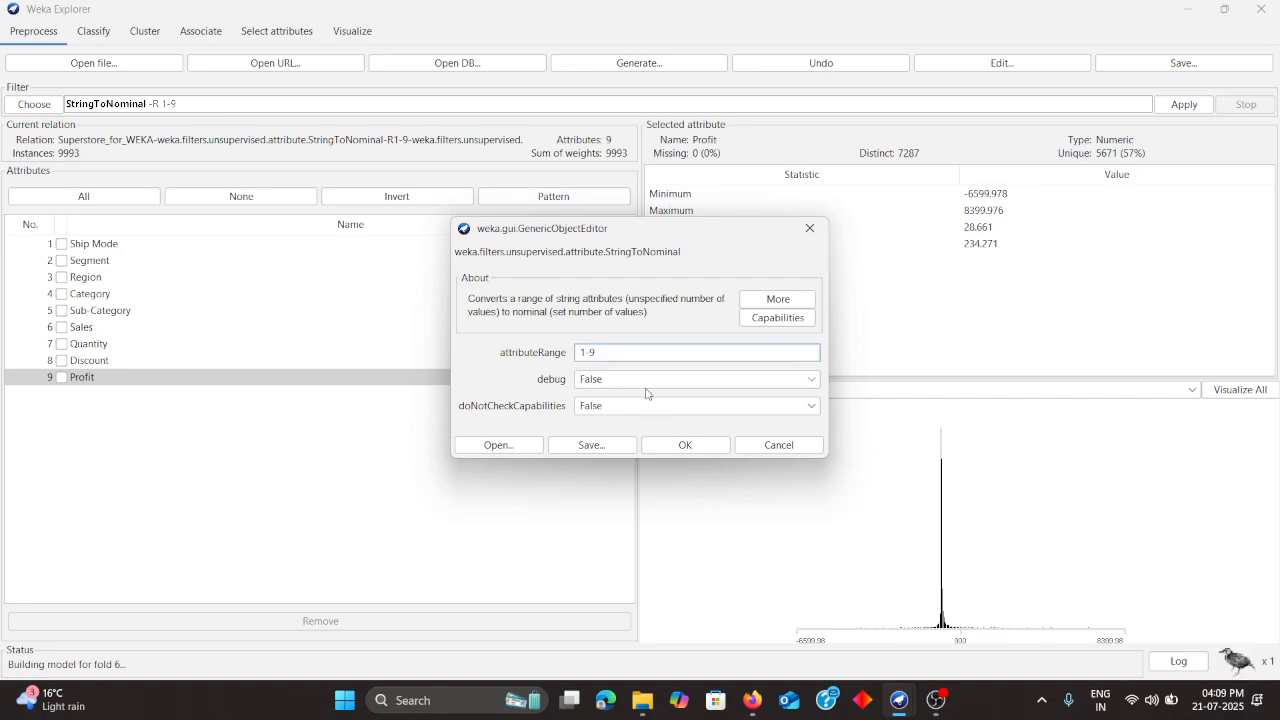
pyautogui.click(678, 450)
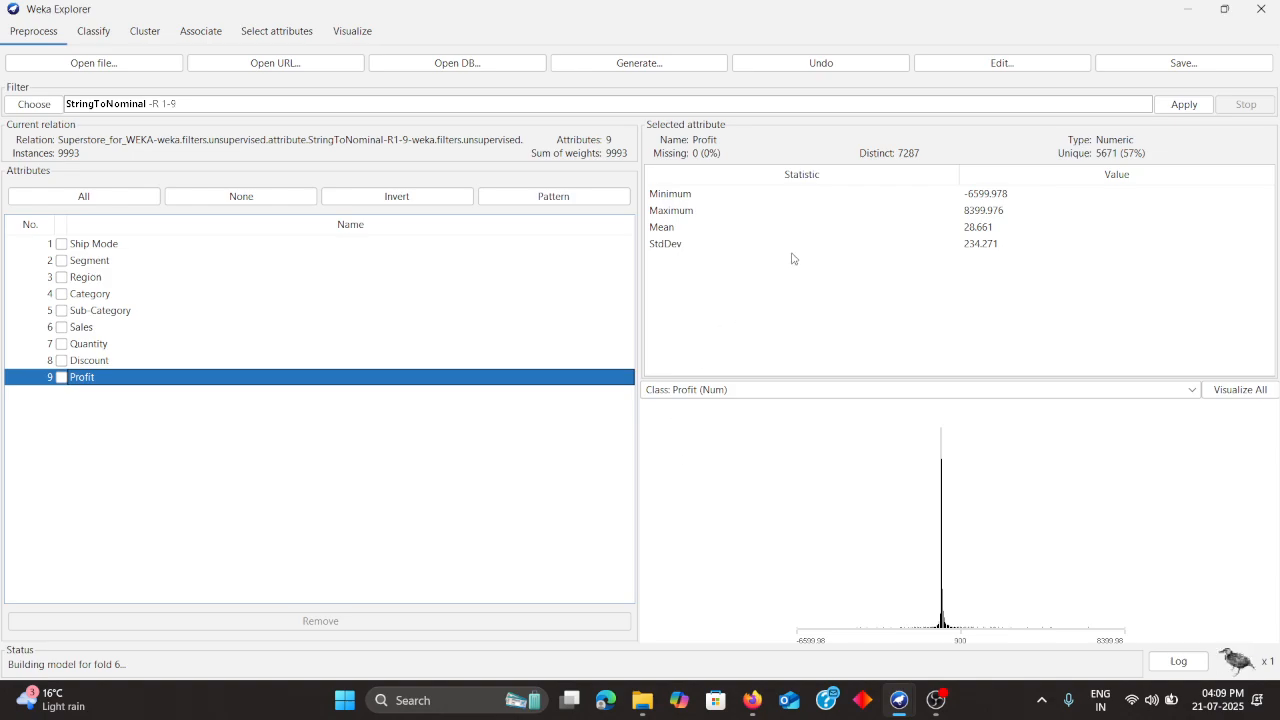
pyautogui.click(1188, 104)
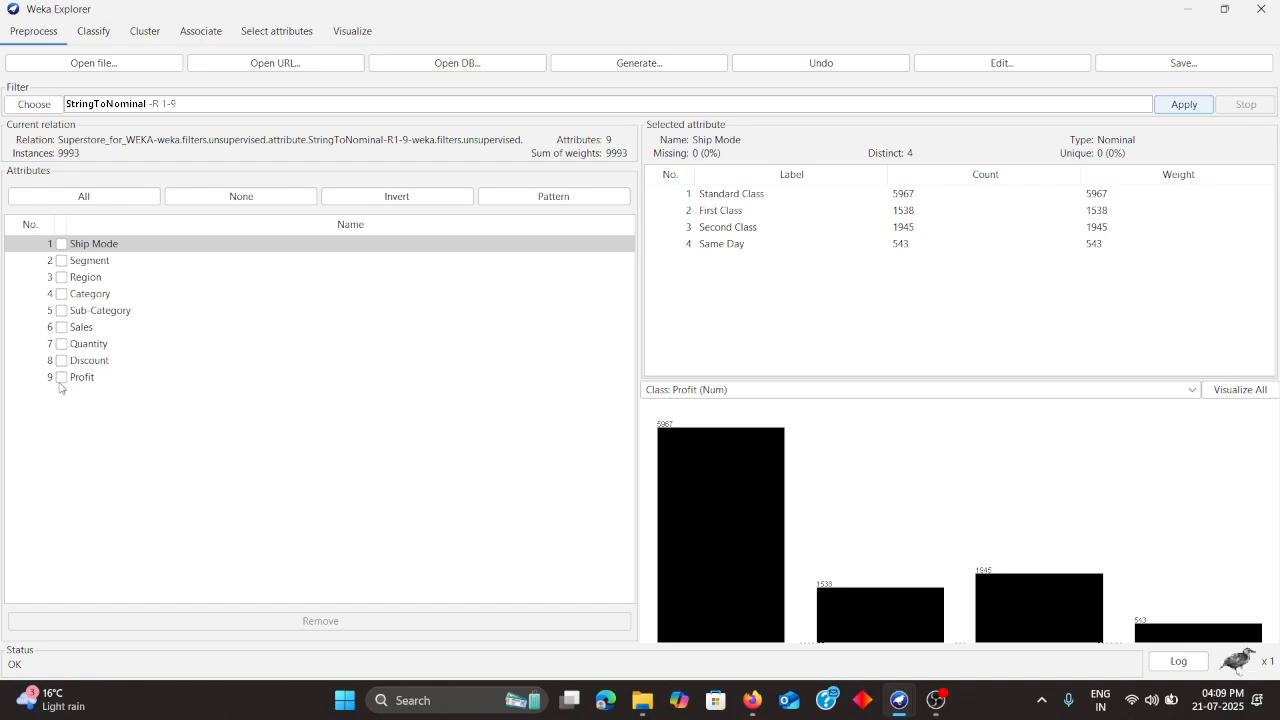
# Open the classification results and view the RandomForest cross-validation output
pyautogui.click(93, 31)
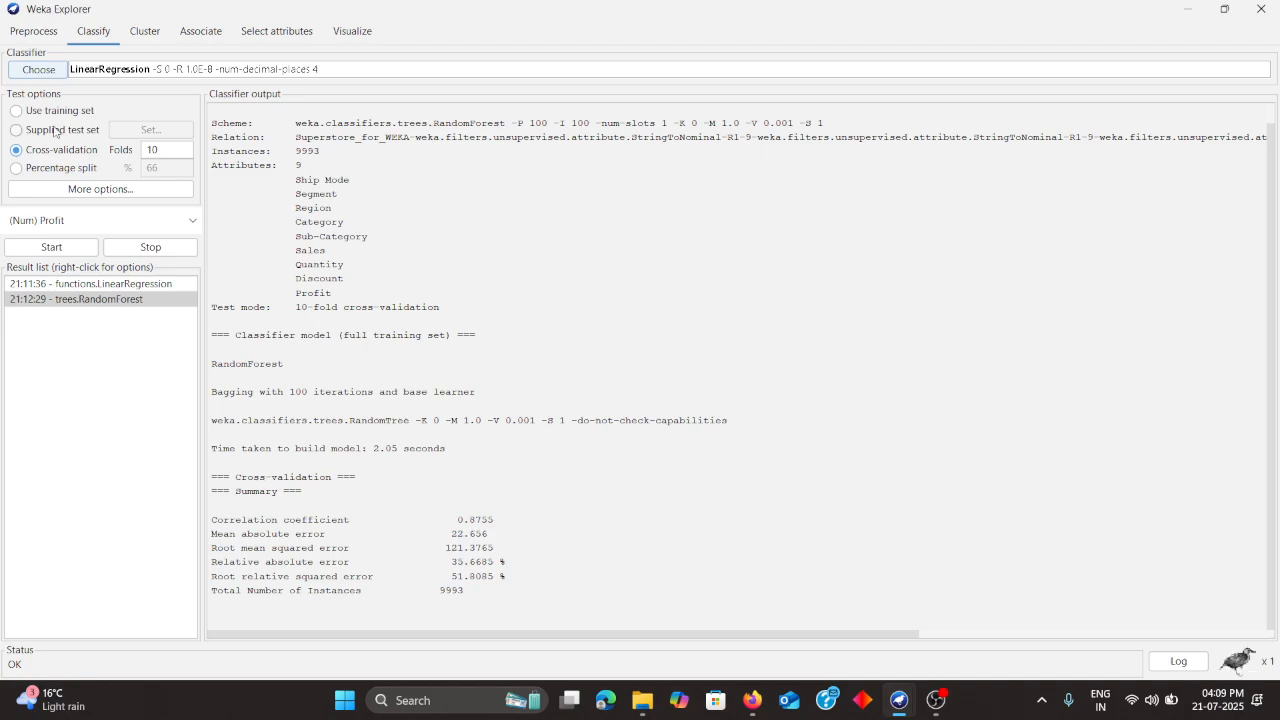
pyautogui.click(72, 302)
# Choose RandomForest from the trees classifiers
pyautogui.click(25, 71)
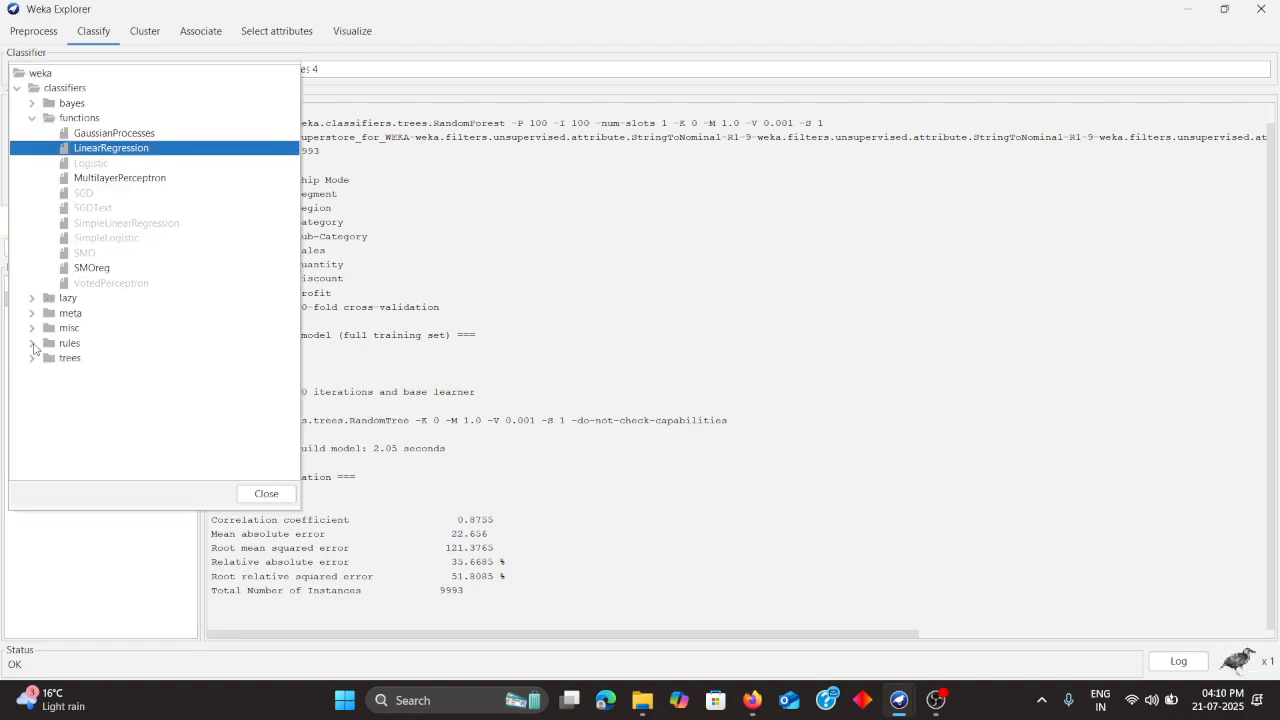
pyautogui.click(31, 358)
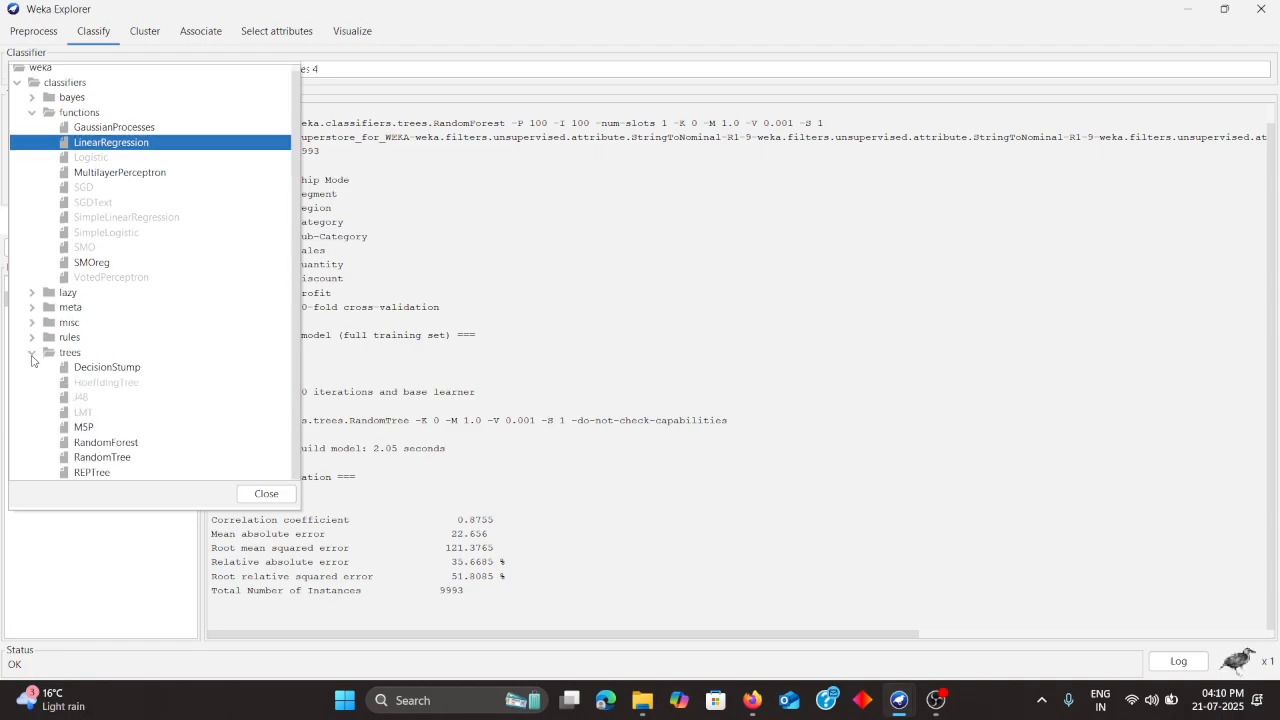
pyautogui.click(87, 445)
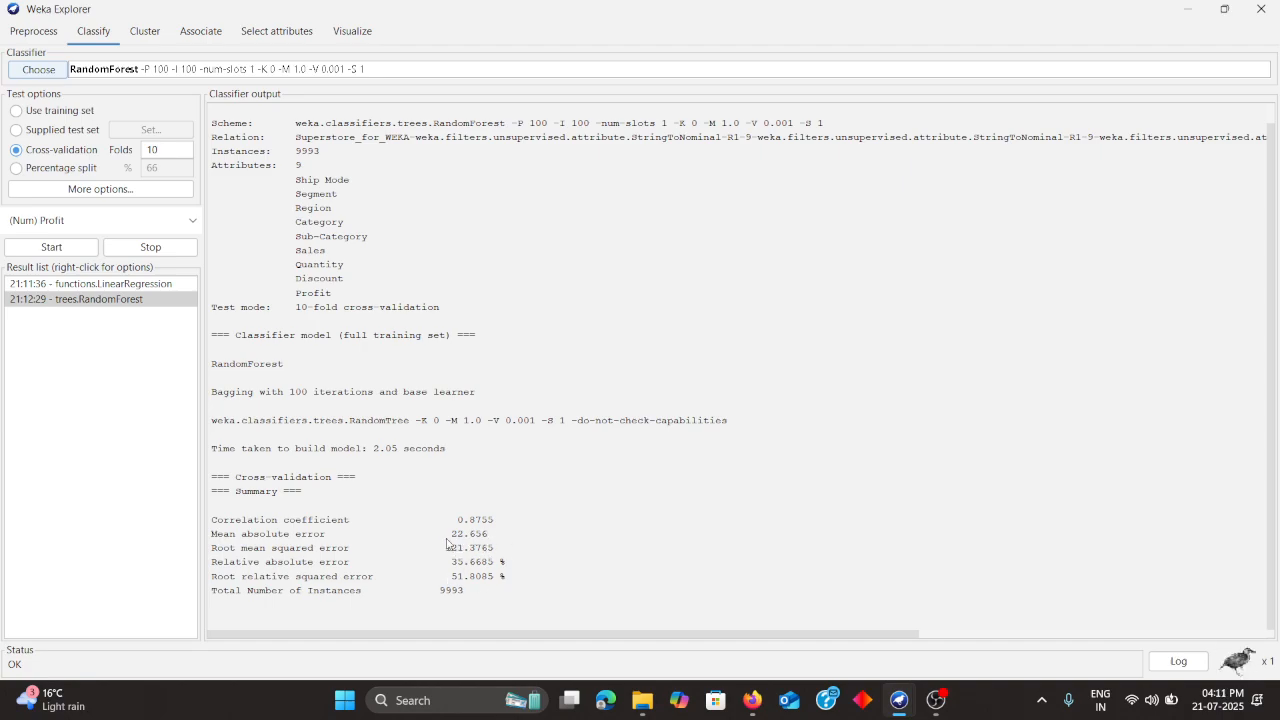
# View the LinearRegression result and set the classifier back to LinearRegression from the functions group
pyautogui.click(127, 285)
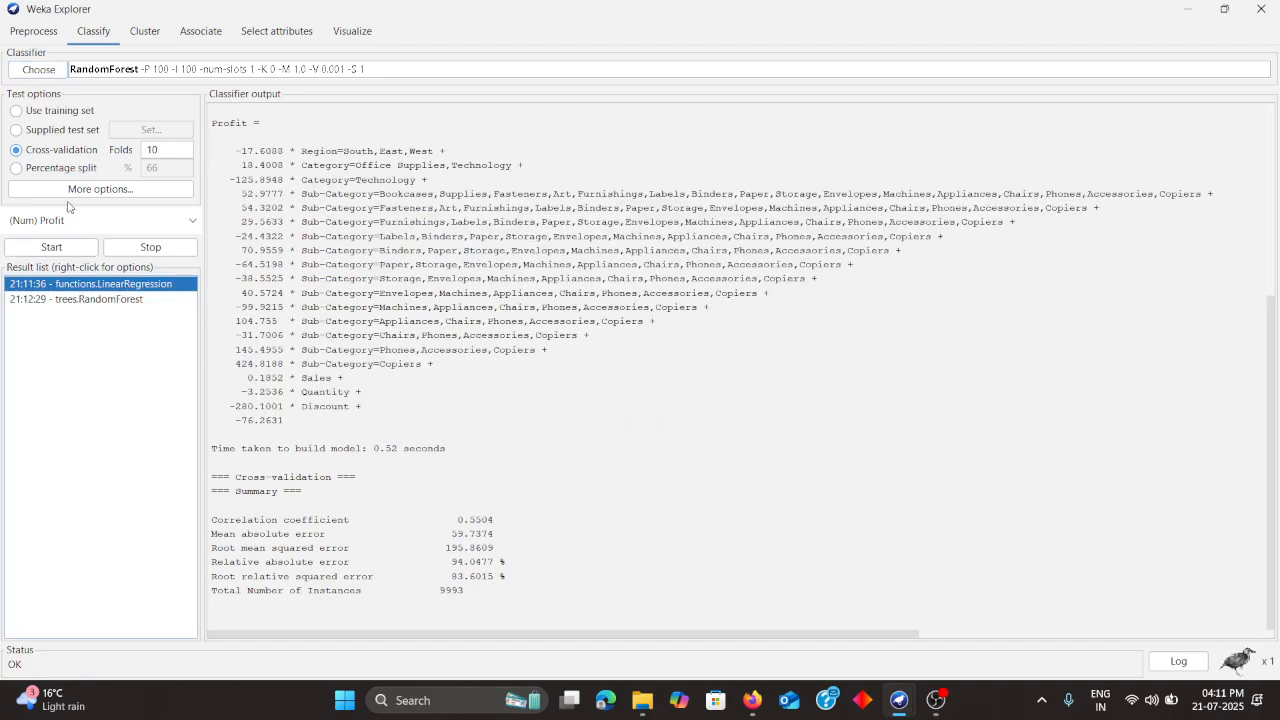
pyautogui.click(34, 70)
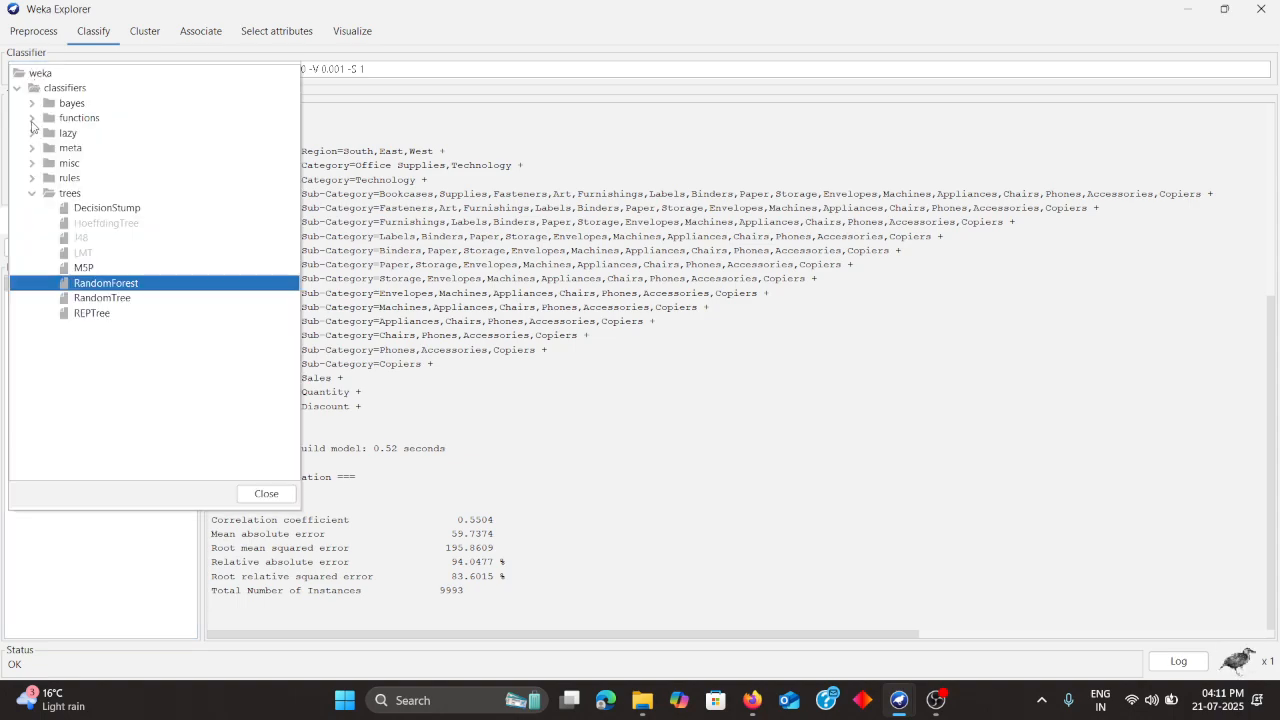
pyautogui.click(31, 120)
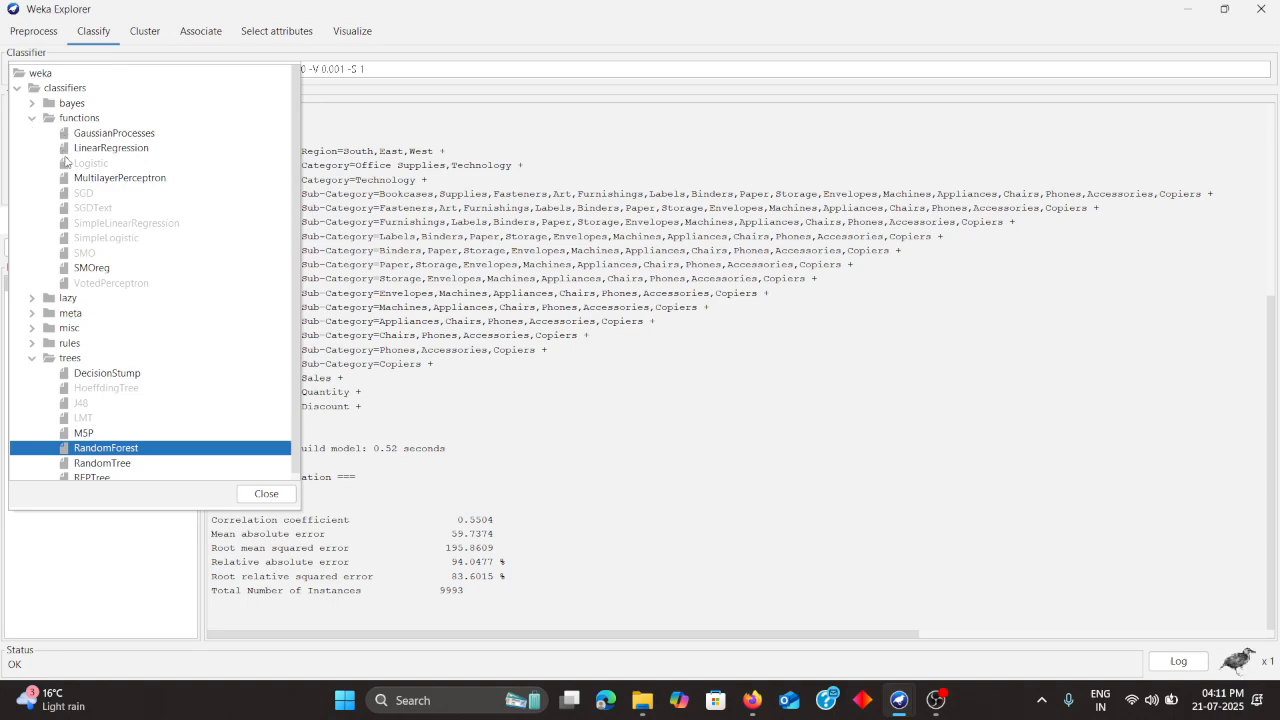
pyautogui.click(96, 149)
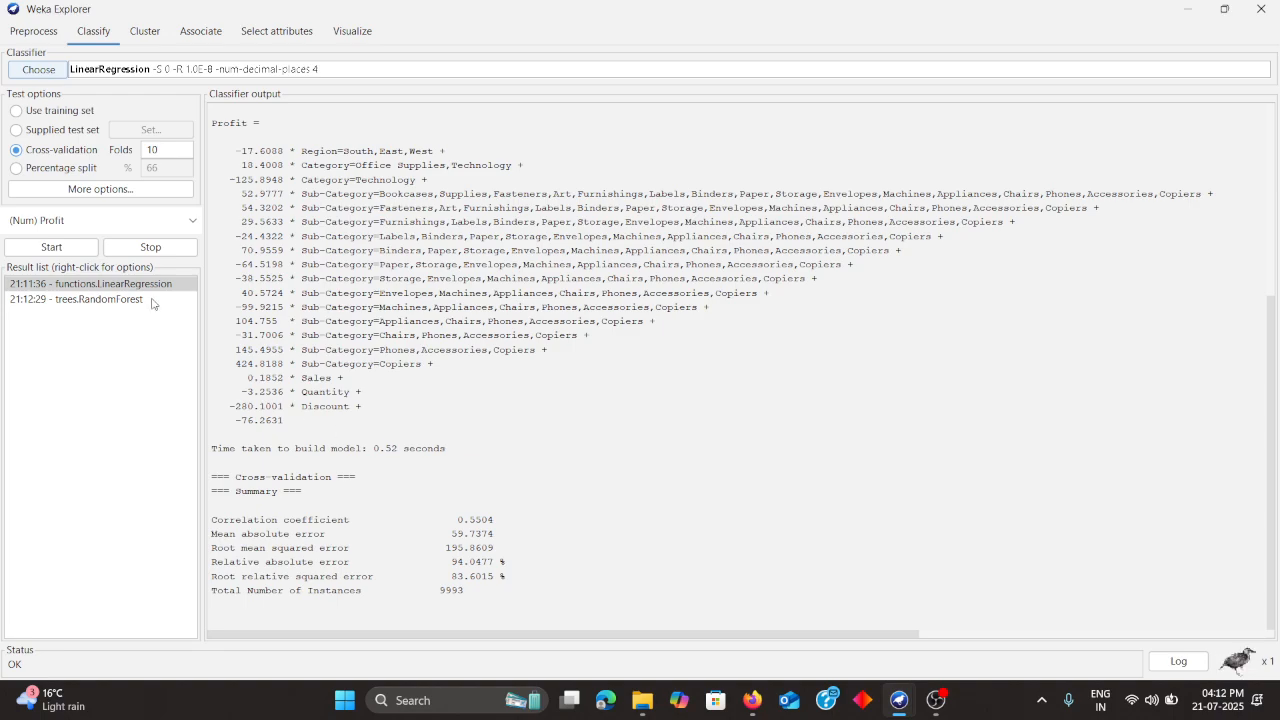
# Visualize the classifier errors of the RandomForest result and lower the plot jitter slightly
pyautogui.click(110, 301)
pyautogui.rightClick(110, 303)
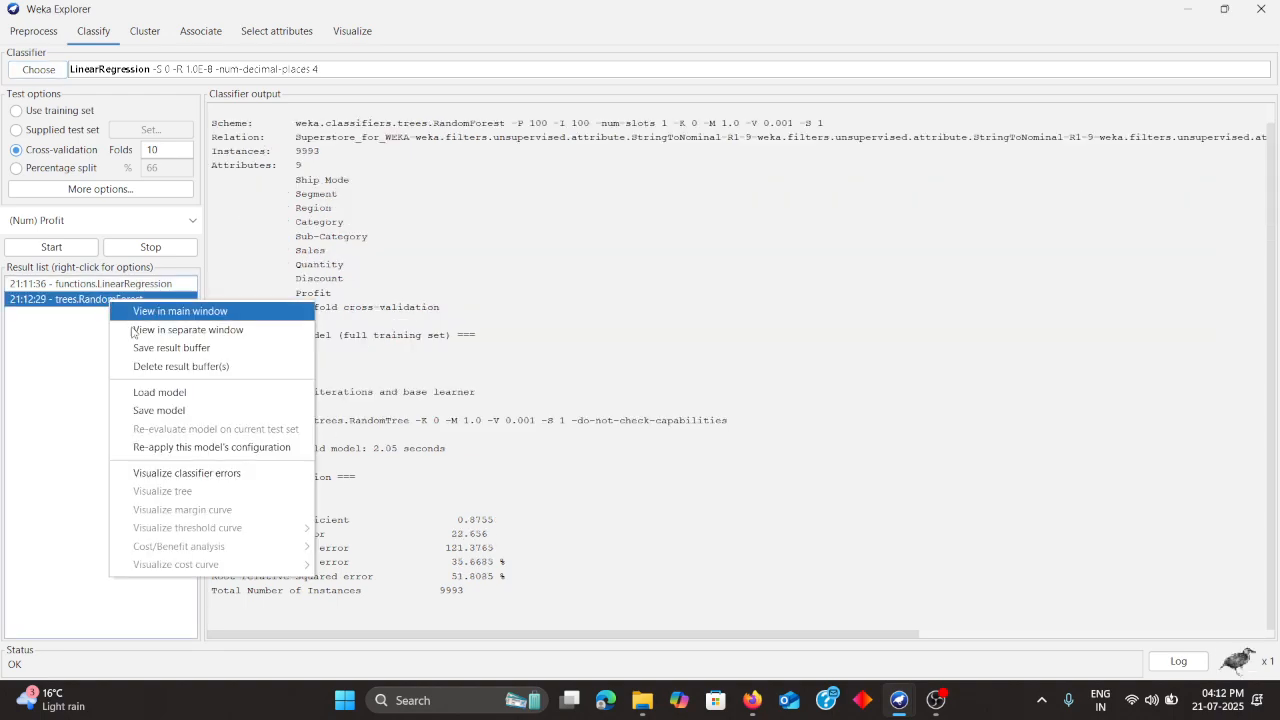
pyautogui.click(145, 474)
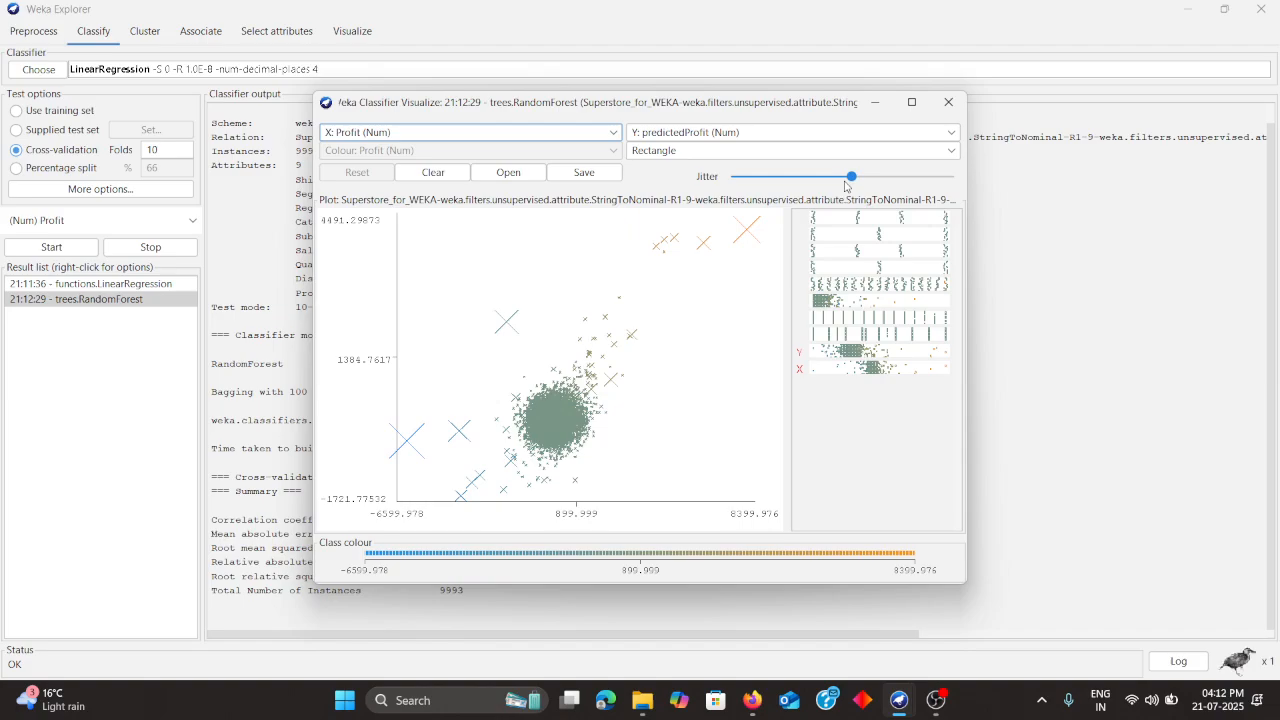
pyautogui.moveTo(851, 178)
pyautogui.mouseDown()
pyautogui.moveTo(742, 180)
pyautogui.moveTo(831, 198)
pyautogui.moveTo(839, 188)
pyautogui.mouseUp()
# Inspect individual instances in the RandomForest error plot, then close the plot and instance info windows
pyautogui.click(549, 407)
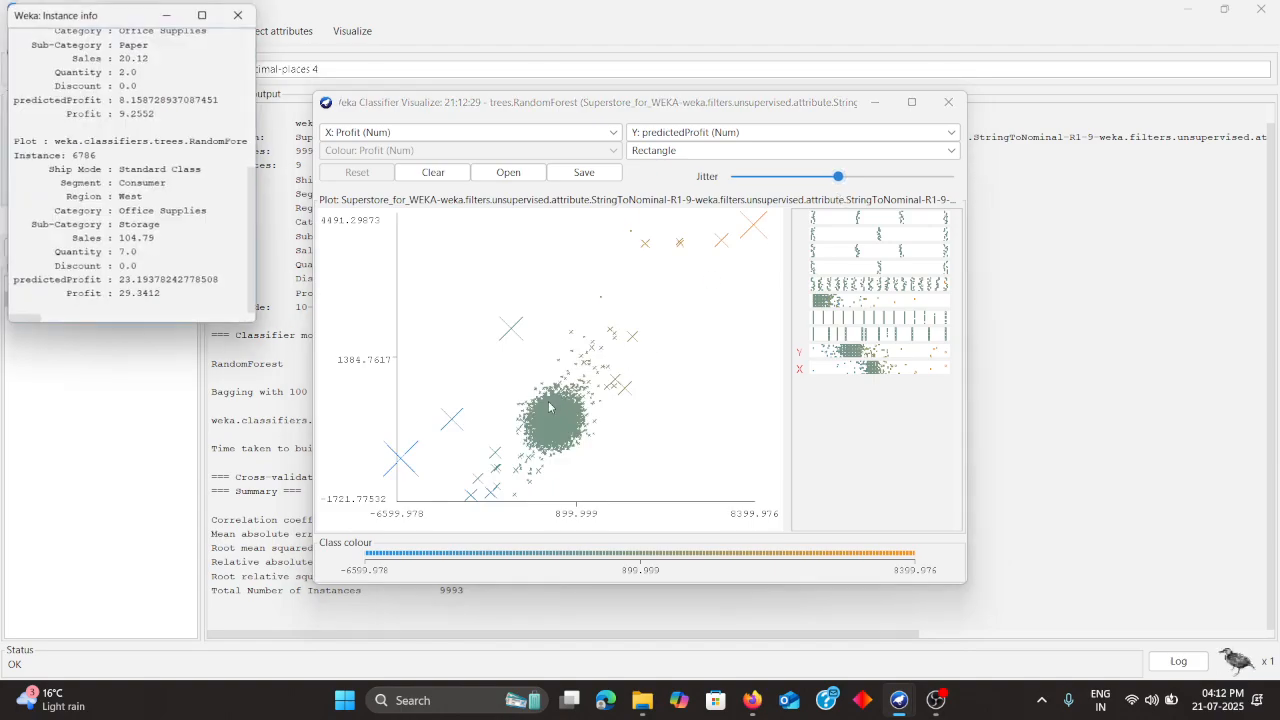
pyautogui.click(569, 408)
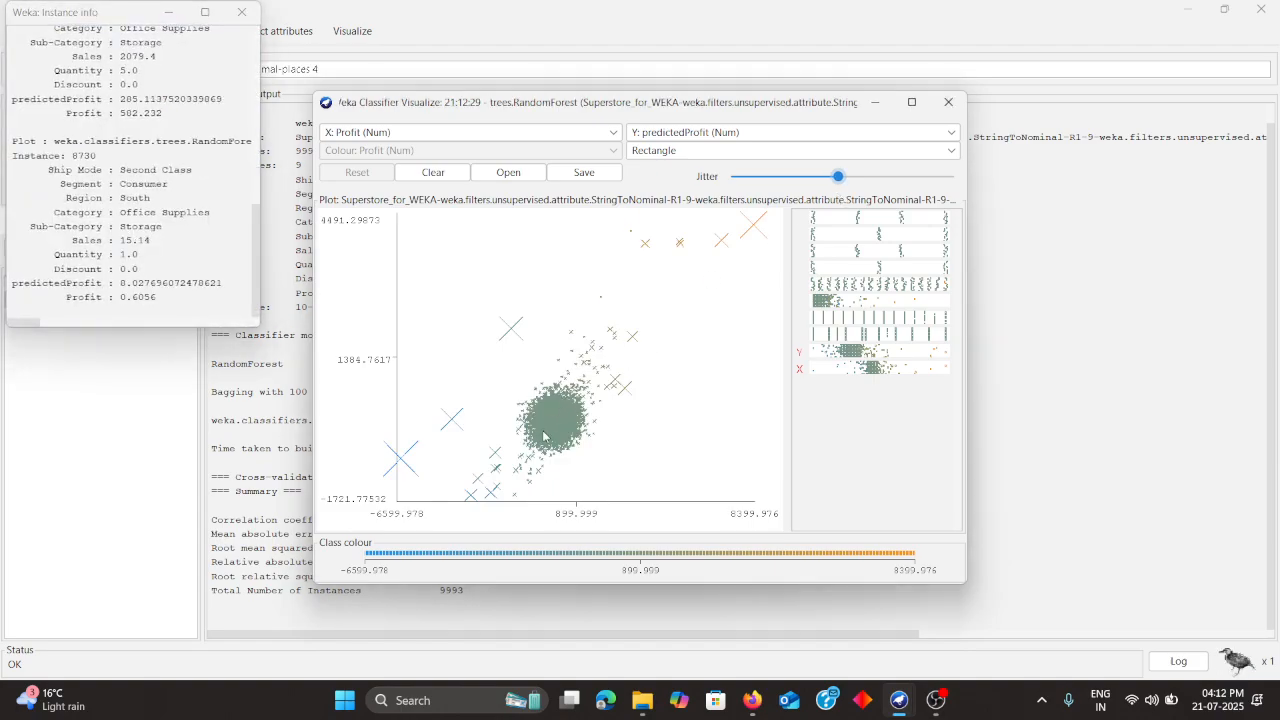
pyautogui.click(543, 435)
pyautogui.click(561, 432)
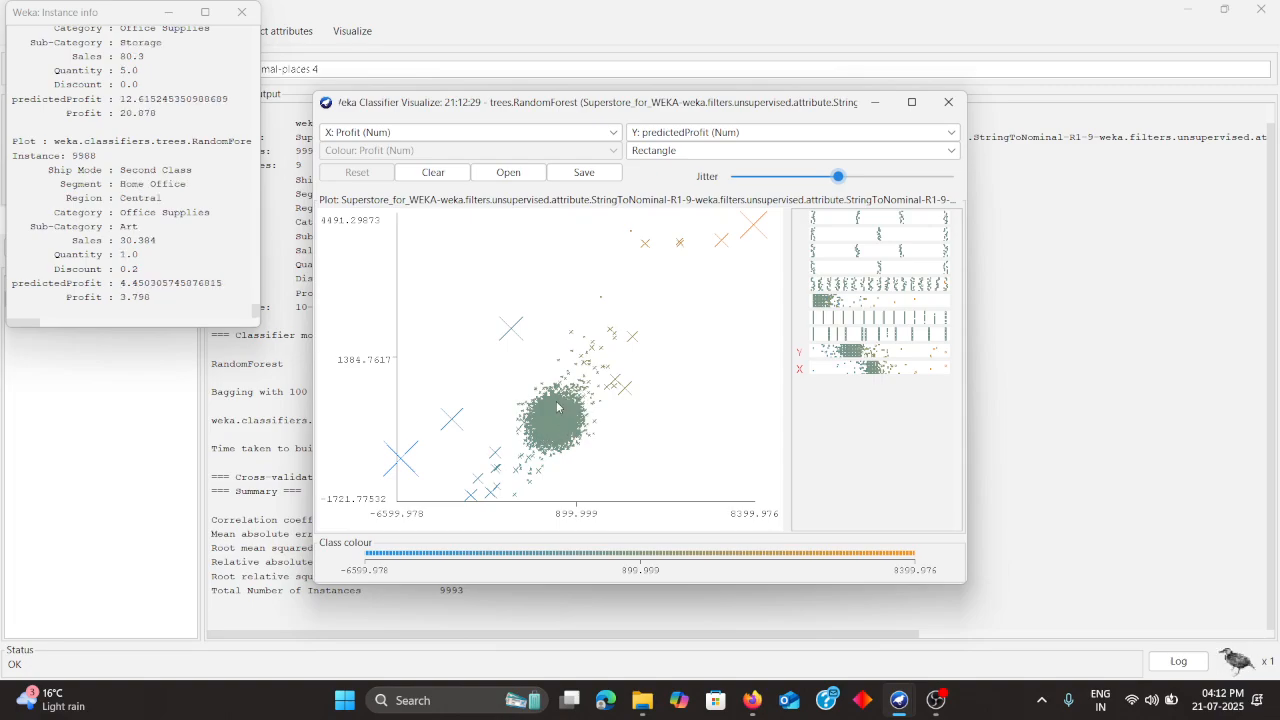
pyautogui.click(558, 407)
pyautogui.click(561, 438)
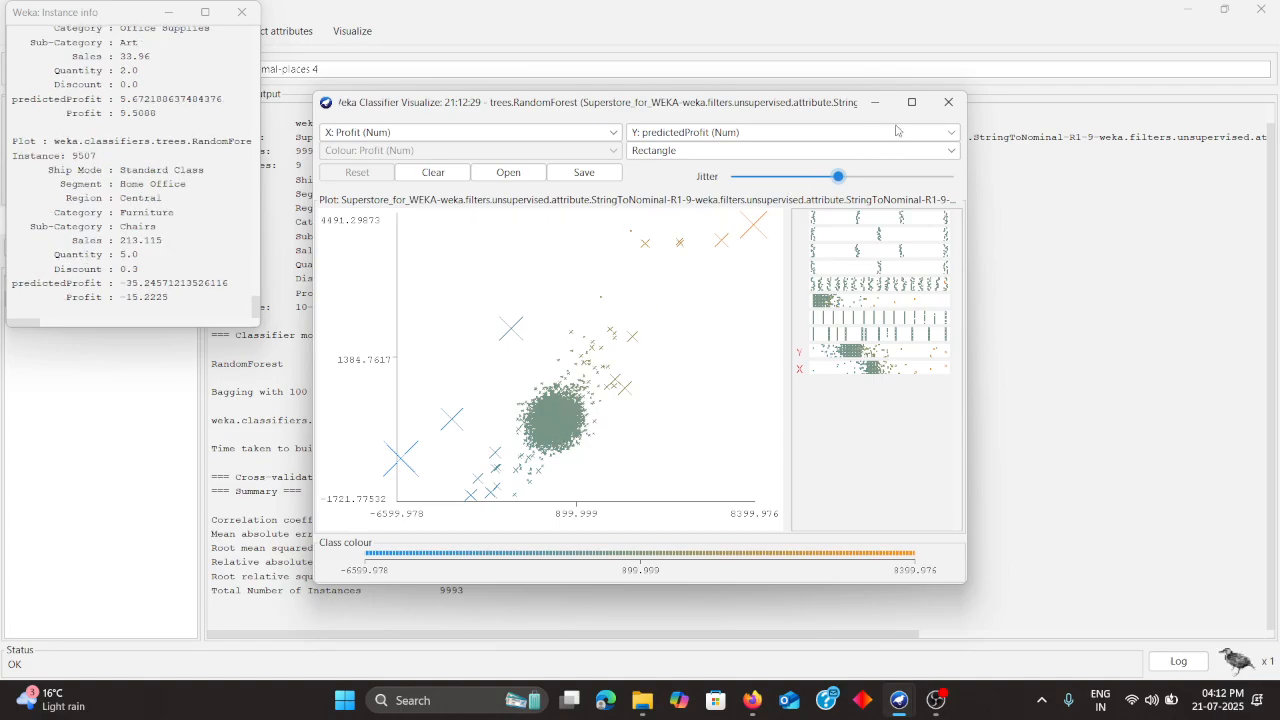
pyautogui.click(948, 101)
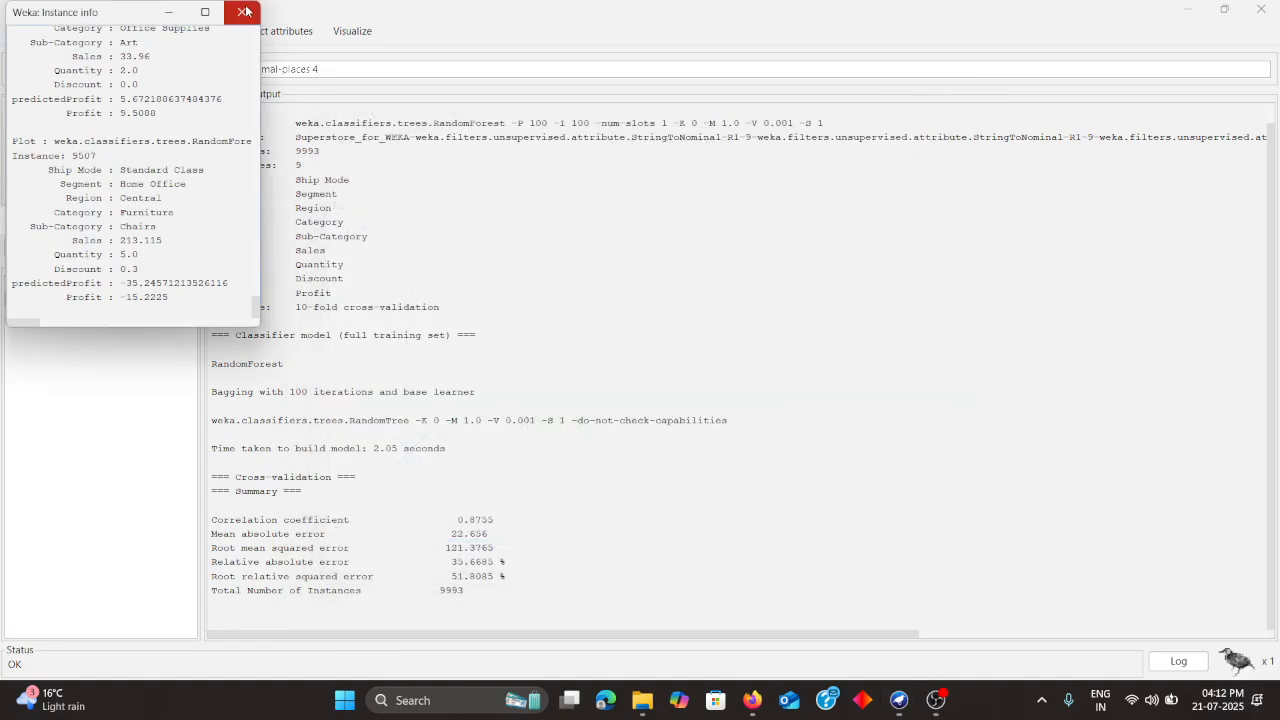
pyautogui.click(246, 11)
# Visualize the classifier errors of the LinearRegression result, vary the jitter, and close the plot
pyautogui.click(114, 286)
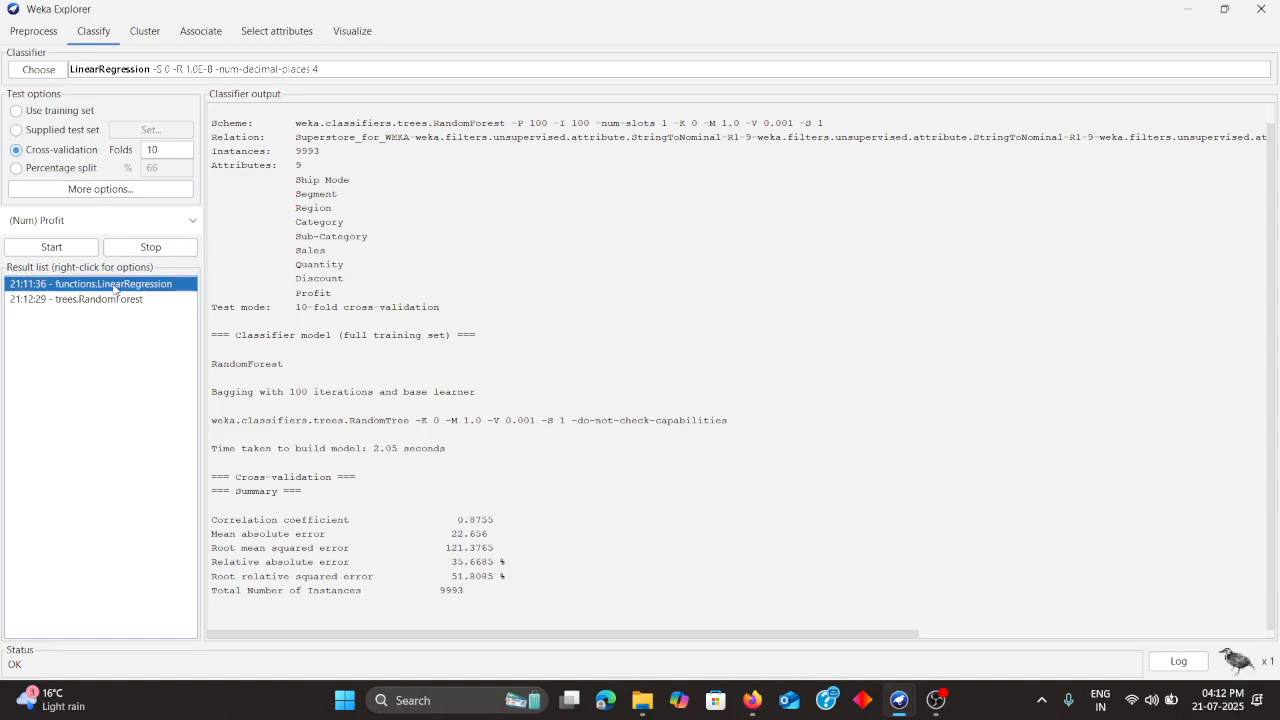
pyautogui.rightClick(114, 288)
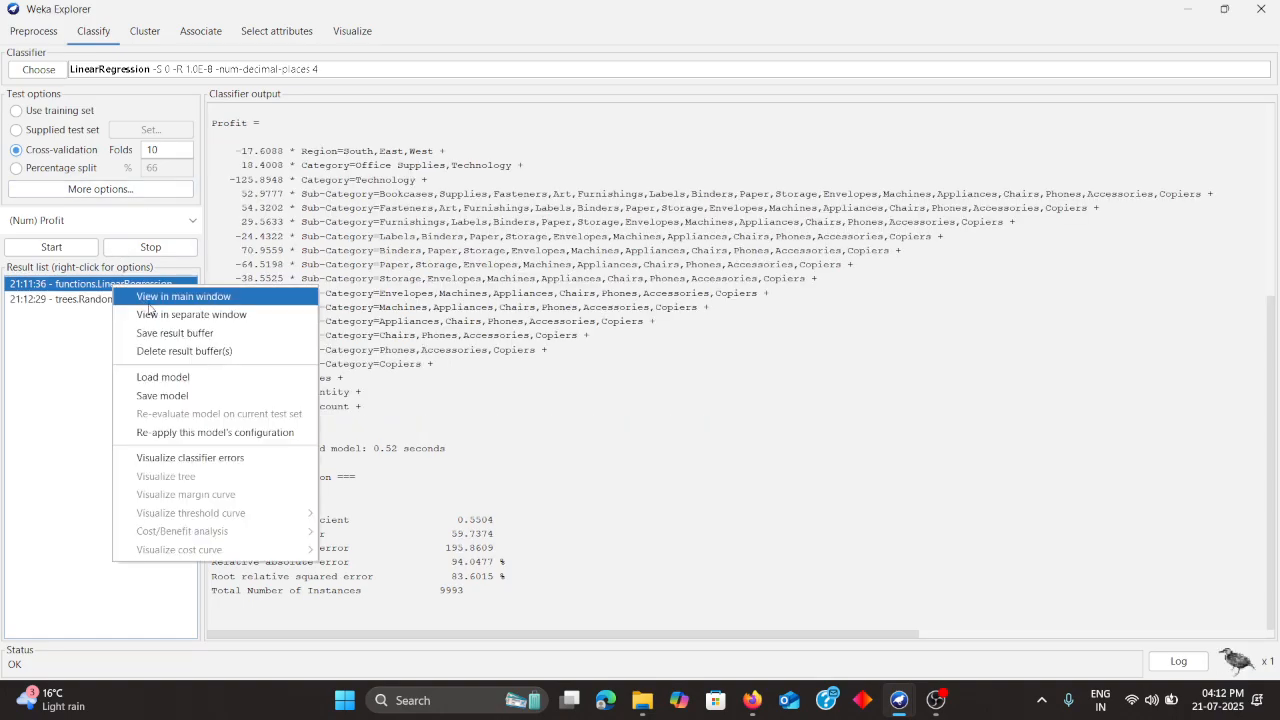
pyautogui.click(172, 459)
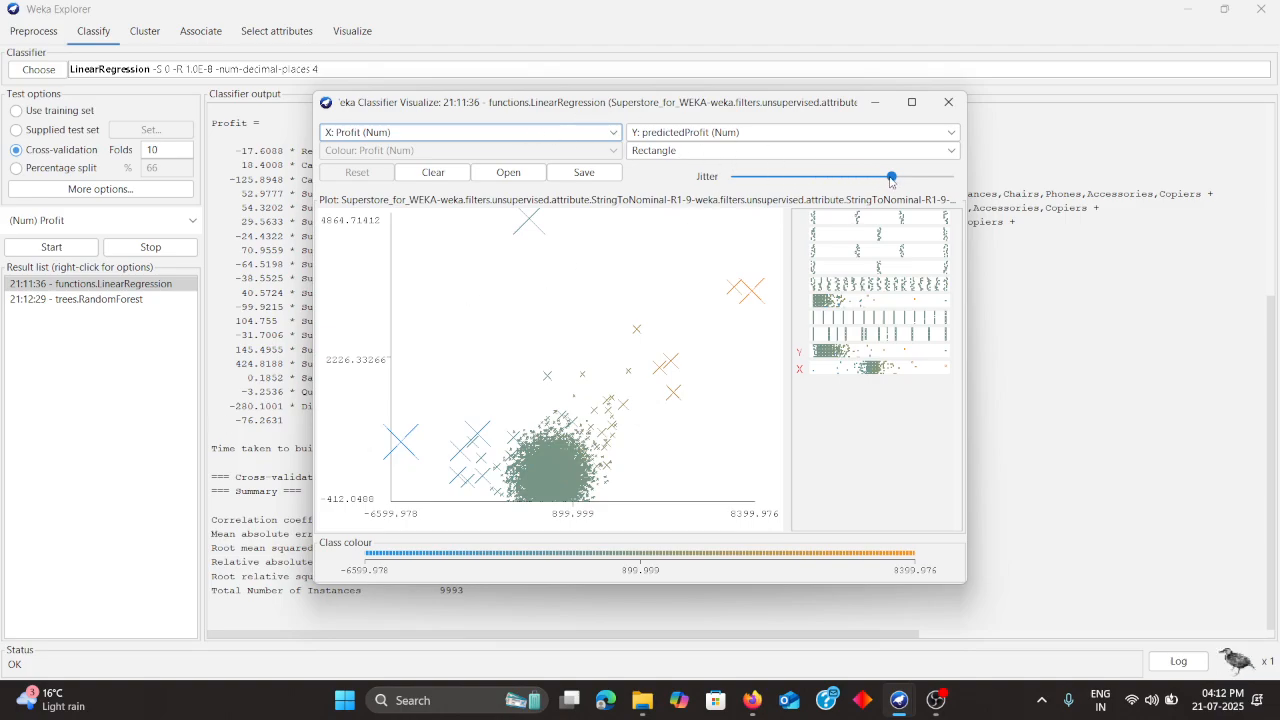
pyautogui.moveTo(891, 180); pyautogui.dragTo(724, 192)
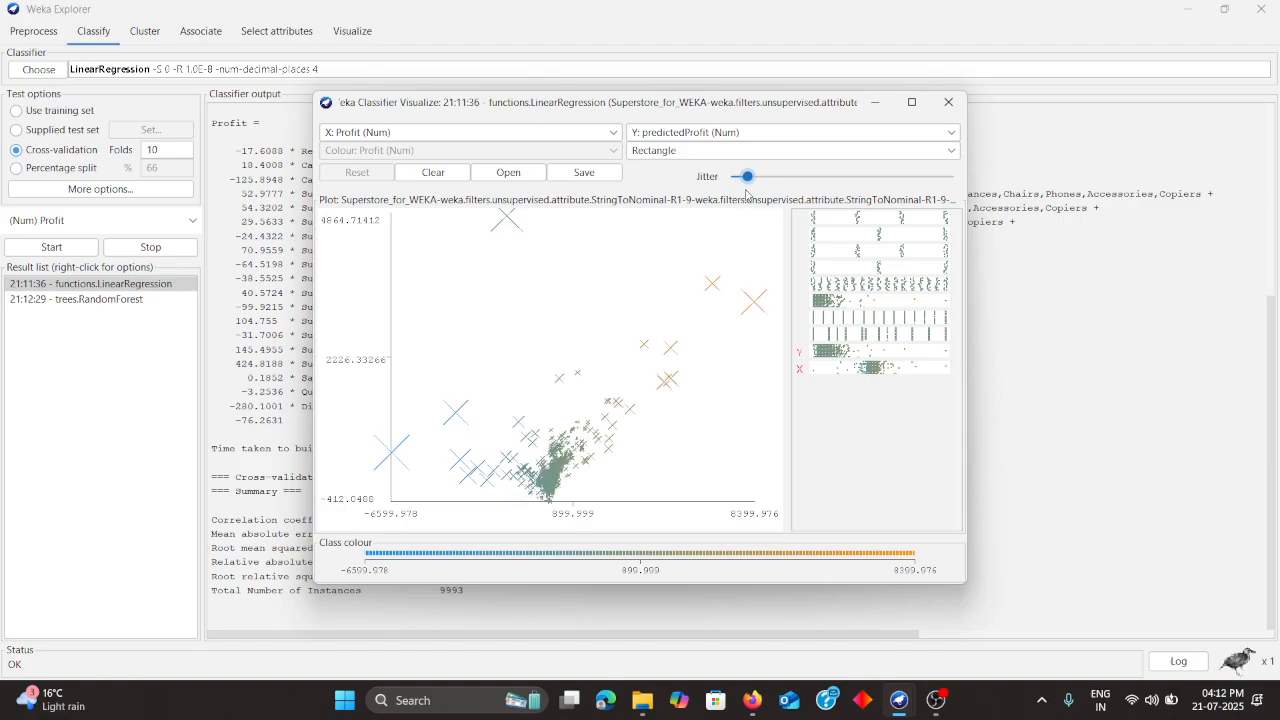
pyautogui.moveTo(727, 195); pyautogui.dragTo(875, 198)
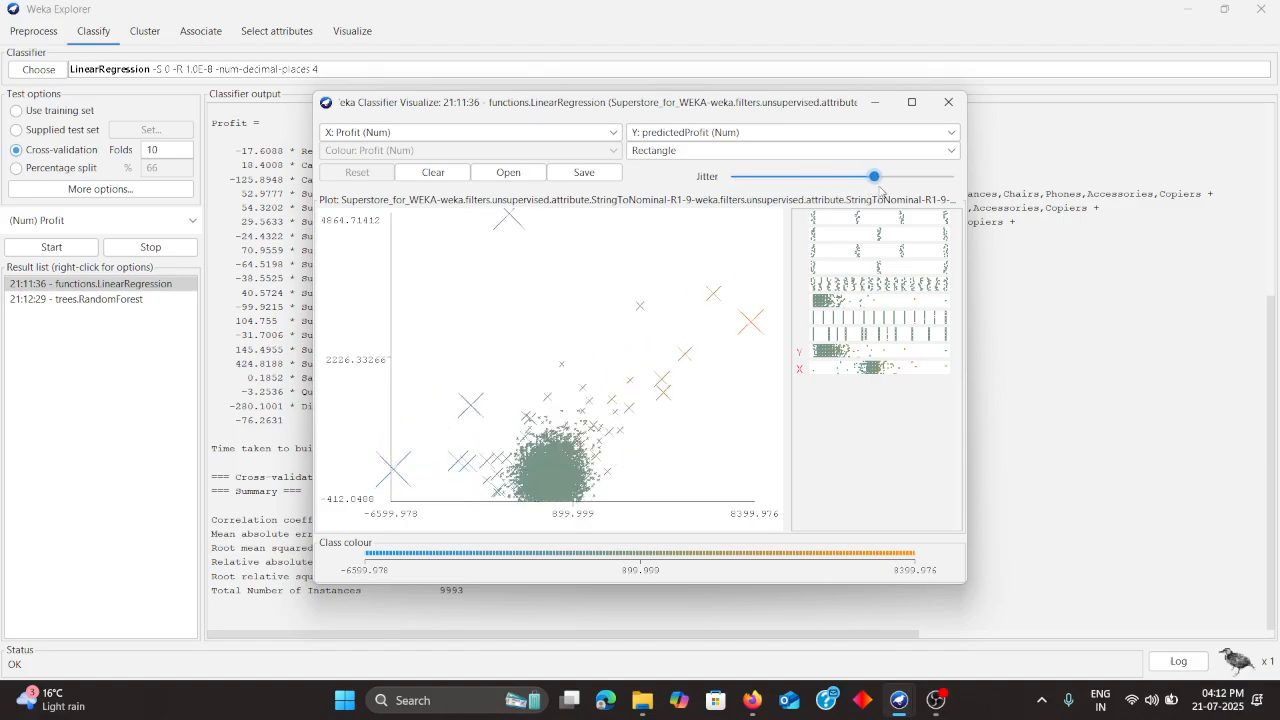
pyautogui.click(950, 103)
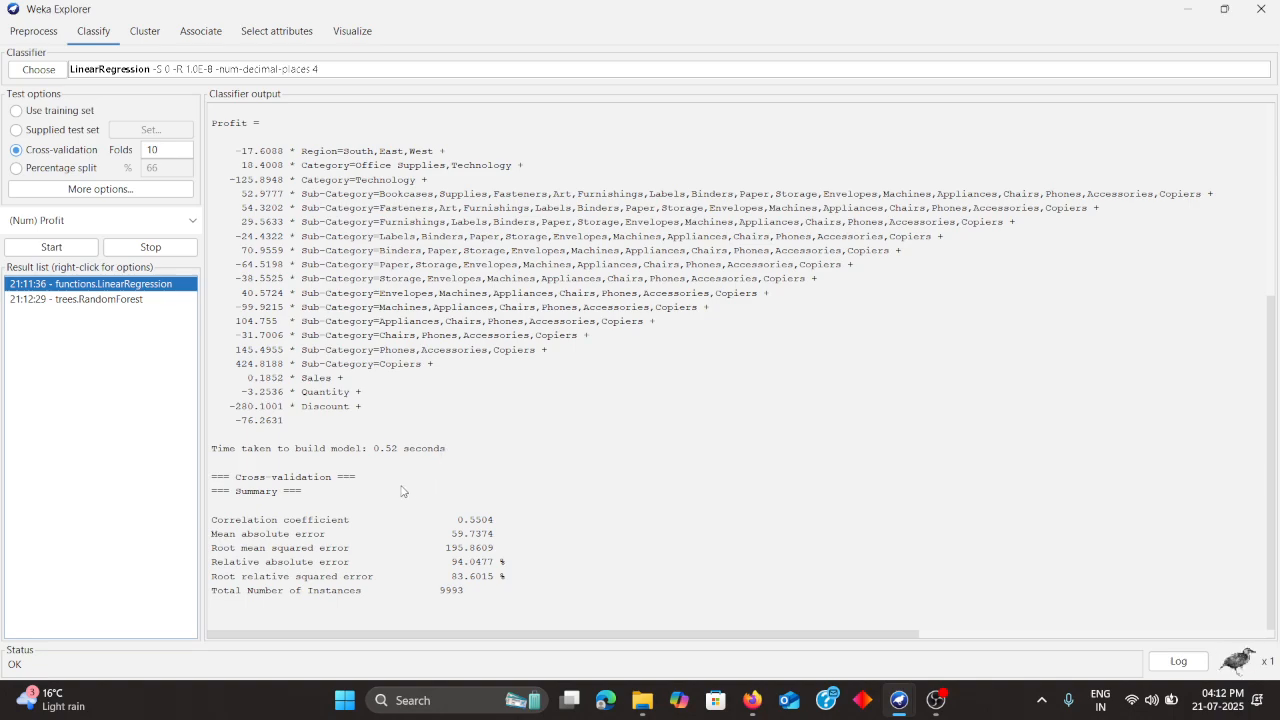
# Select the RandomForest result again and switch to OBS Studio
pyautogui.click(141, 303)
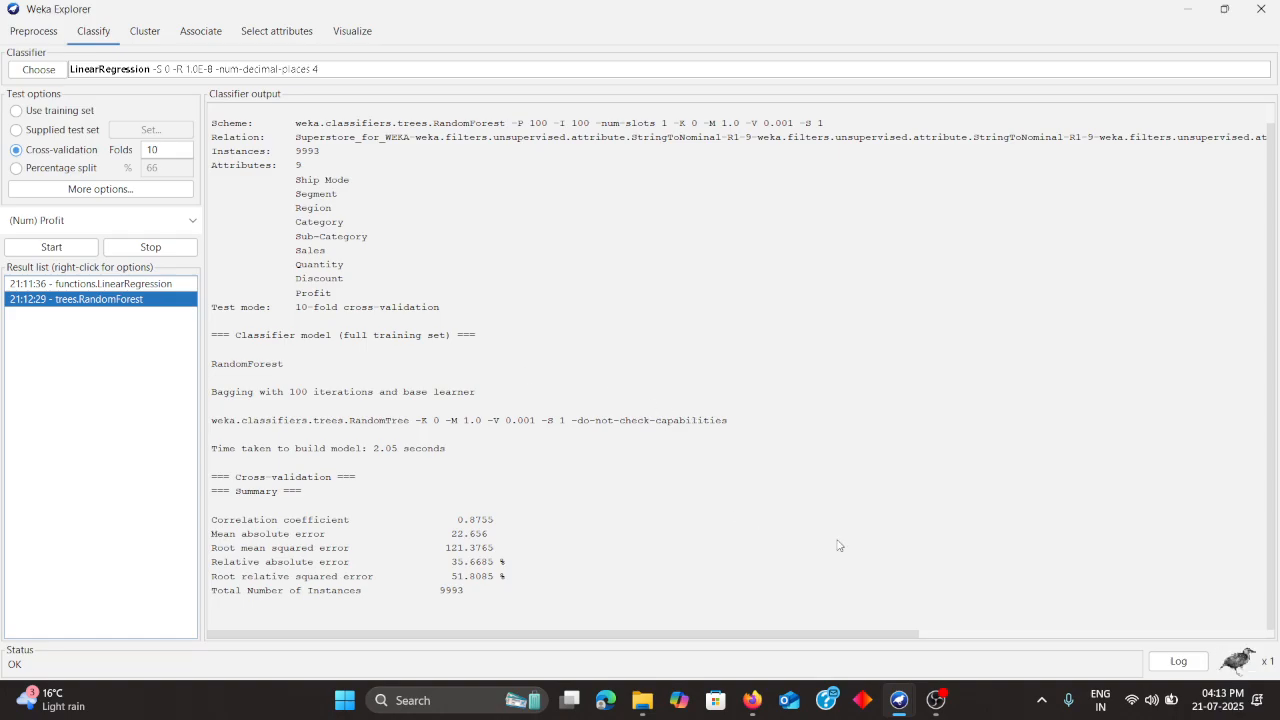
pyautogui.click(933, 700)
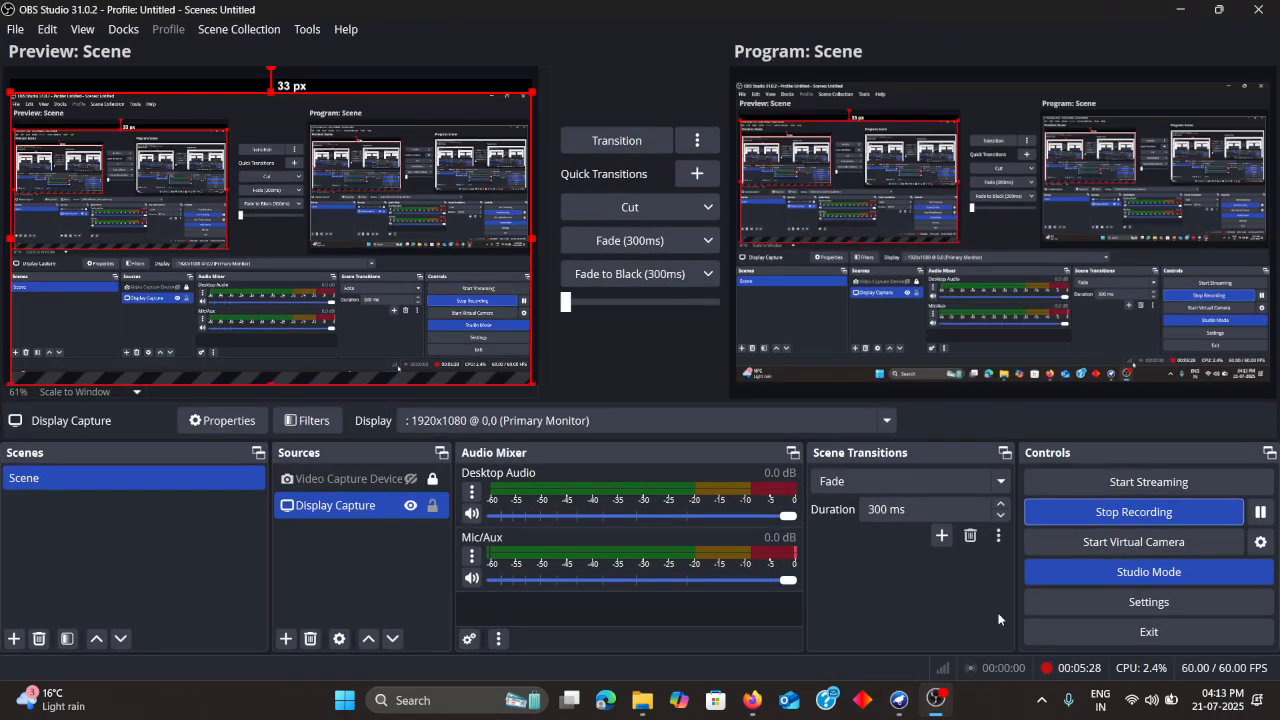